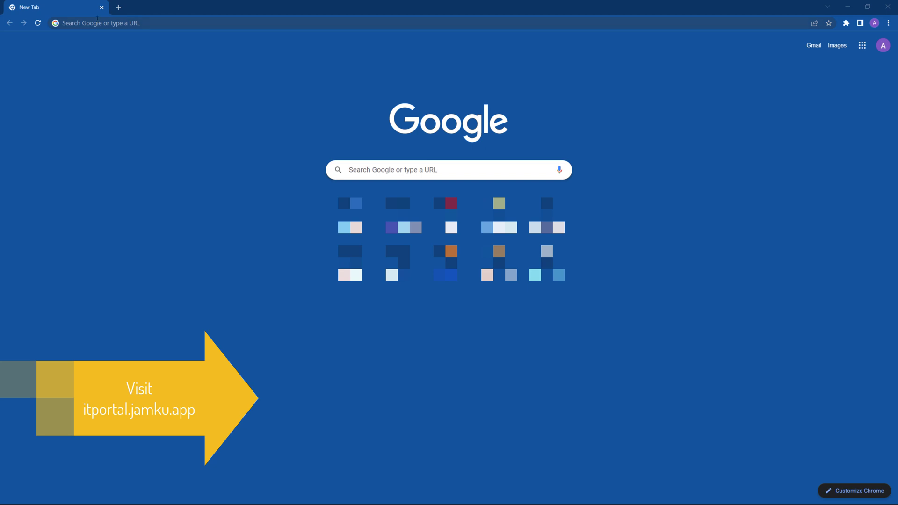
Go to itportal.jamku.app and sign in with a Google account
click(97, 18)
text(itportal.jamku.app)
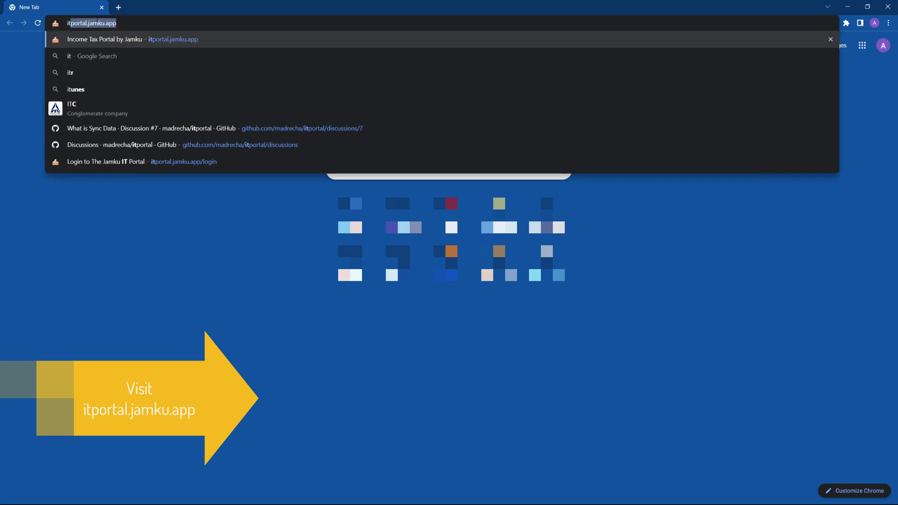
key(Return)
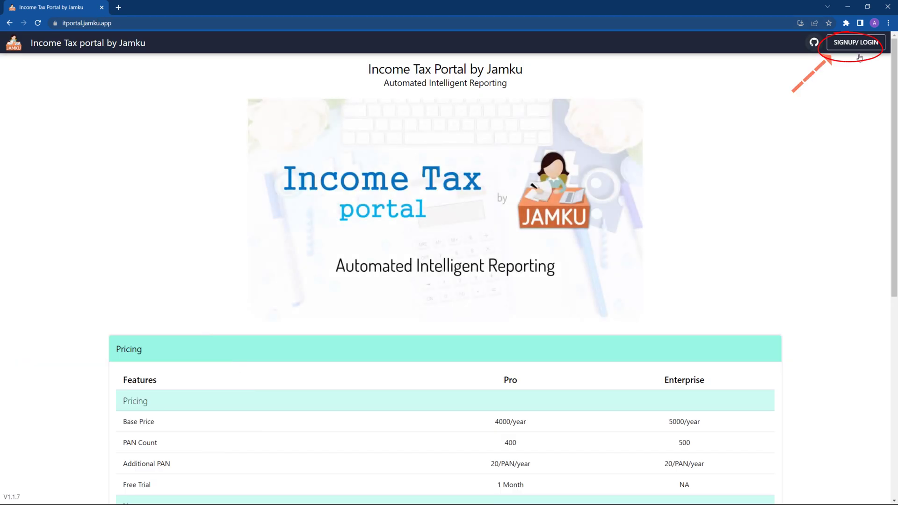
click(863, 46)
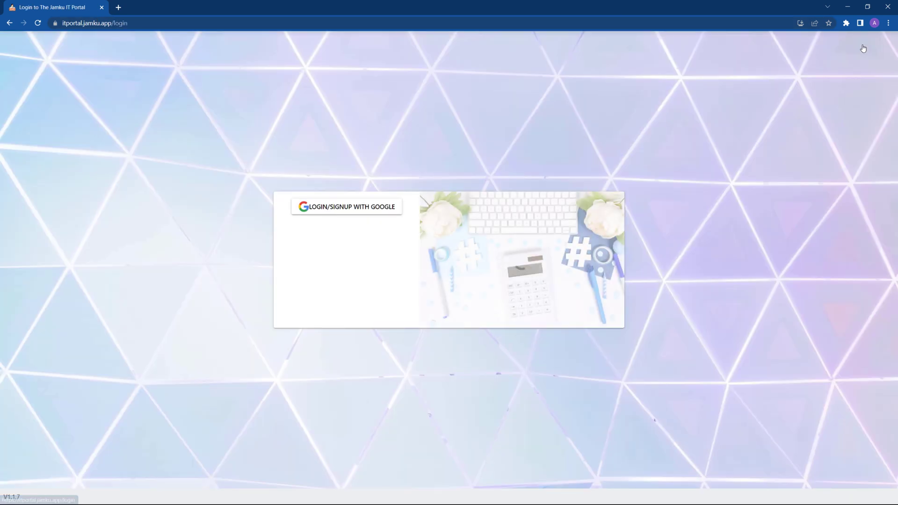
click(375, 203)
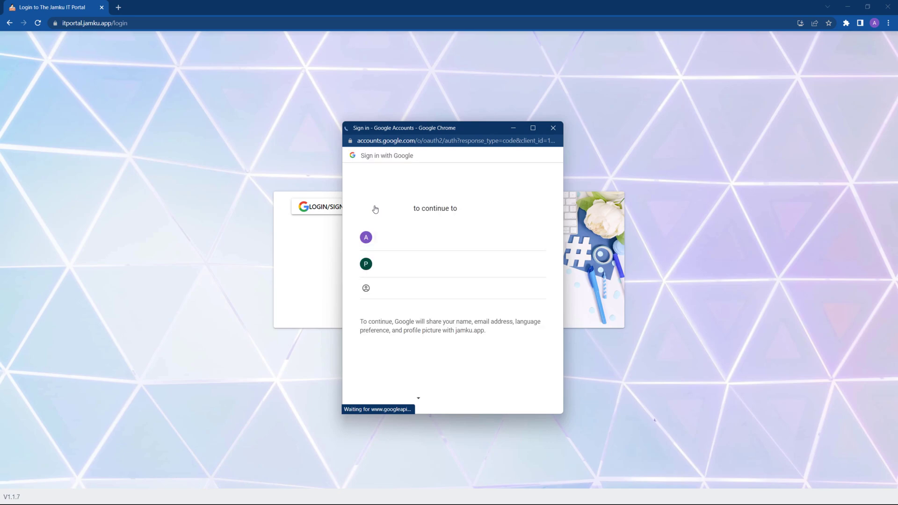
click(395, 264)
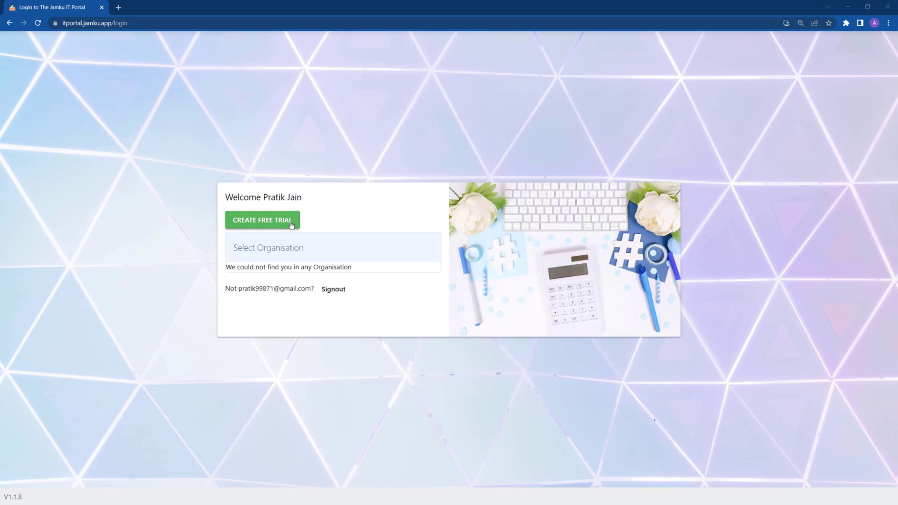
Create a free-trial Consultant organisation in Bangalore, entering the firm name and mobile number
click(291, 225)
text(Pratik and Asso)
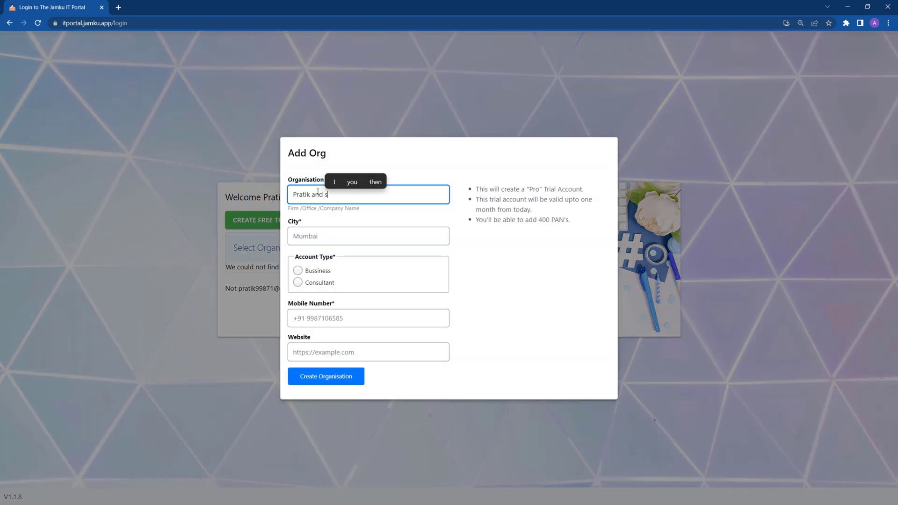
text(ciates)
click(355, 241)
text(B)
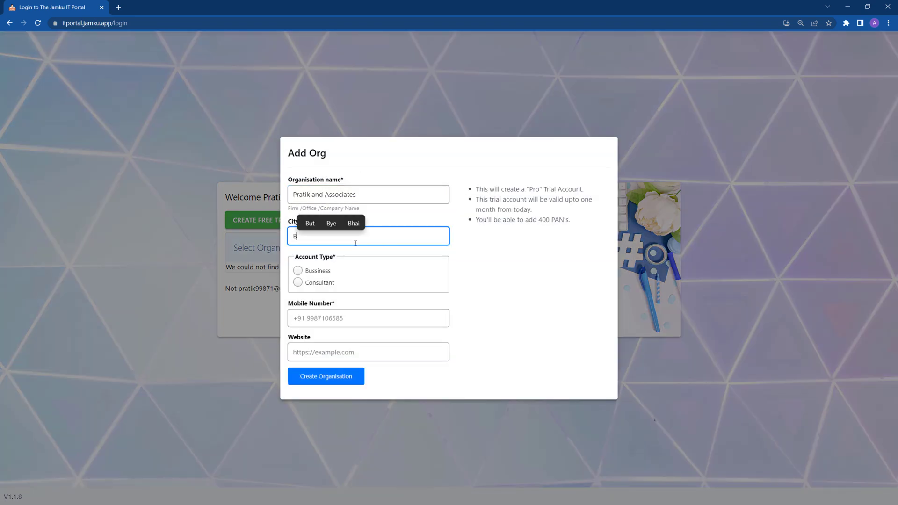
text(anglalore)
click(317, 283)
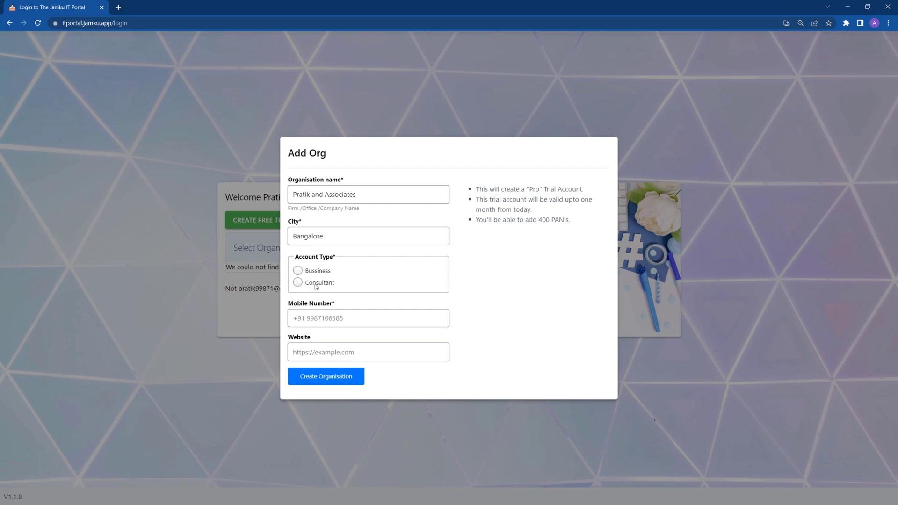
click(318, 318)
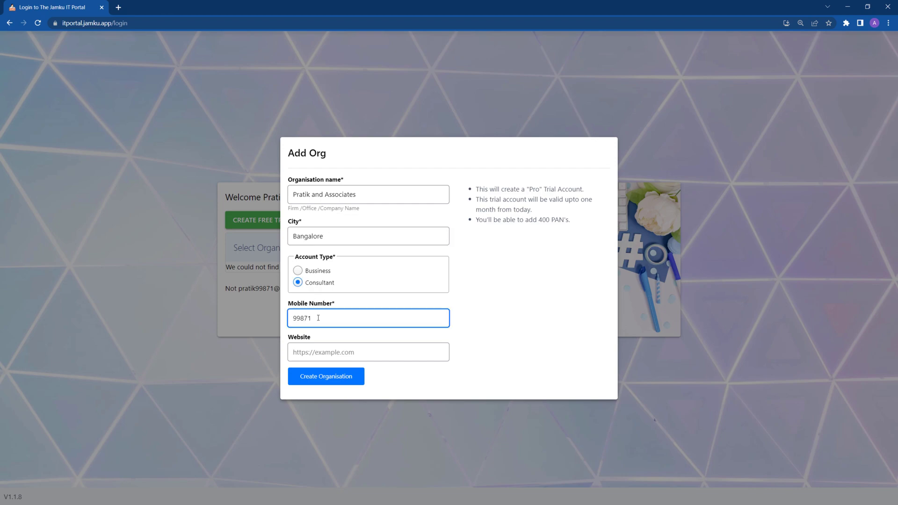
click(327, 378)
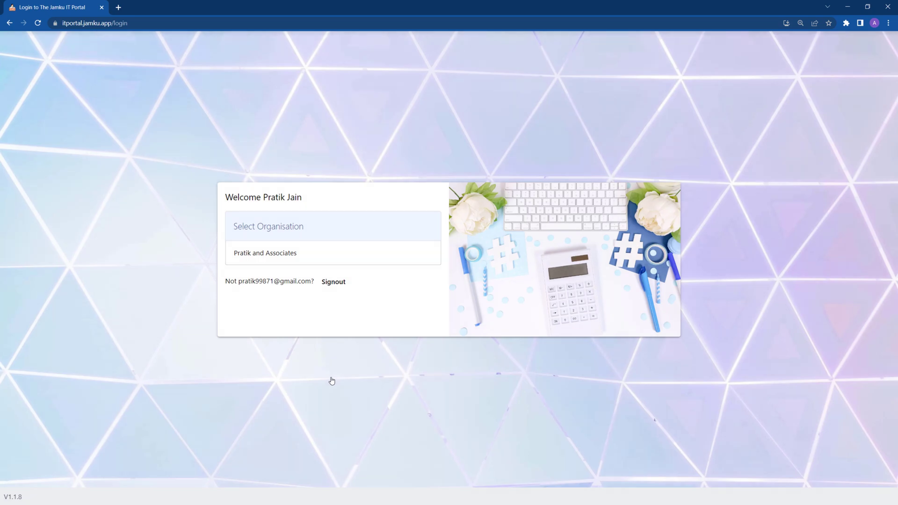
Enter the organisation's dashboard, cancel the single Add PAN form, and open Bulk Import
click(290, 255)
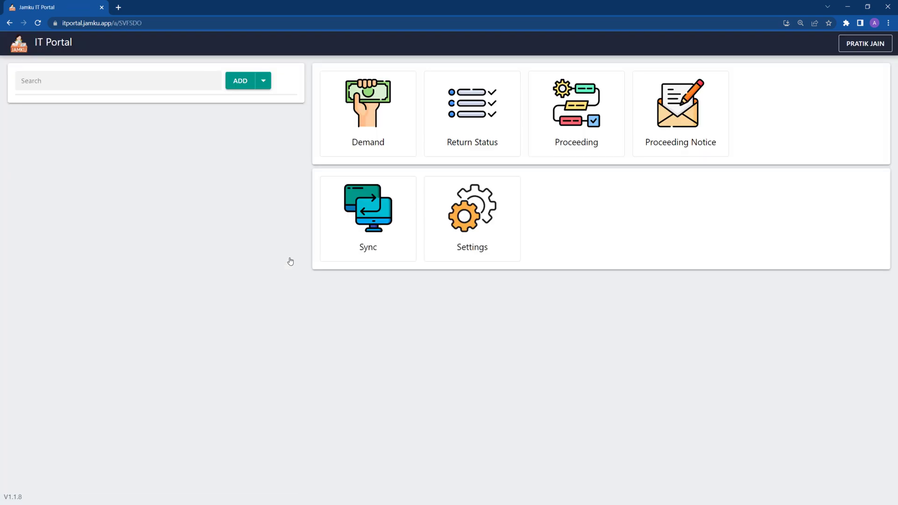
click(240, 84)
click(329, 240)
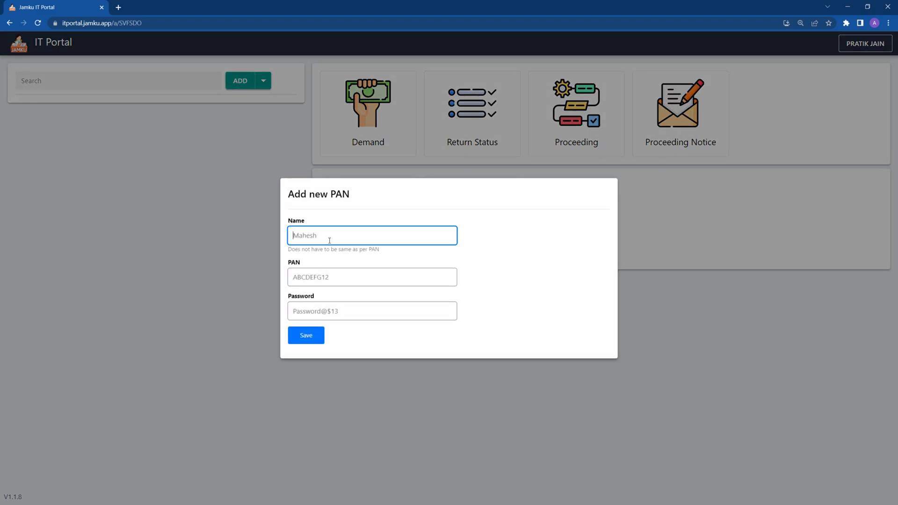
click(239, 218)
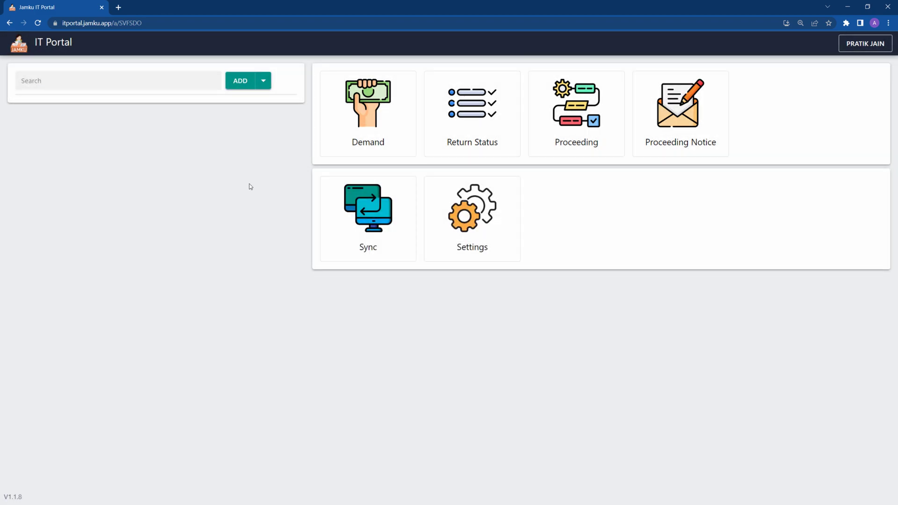
click(263, 85)
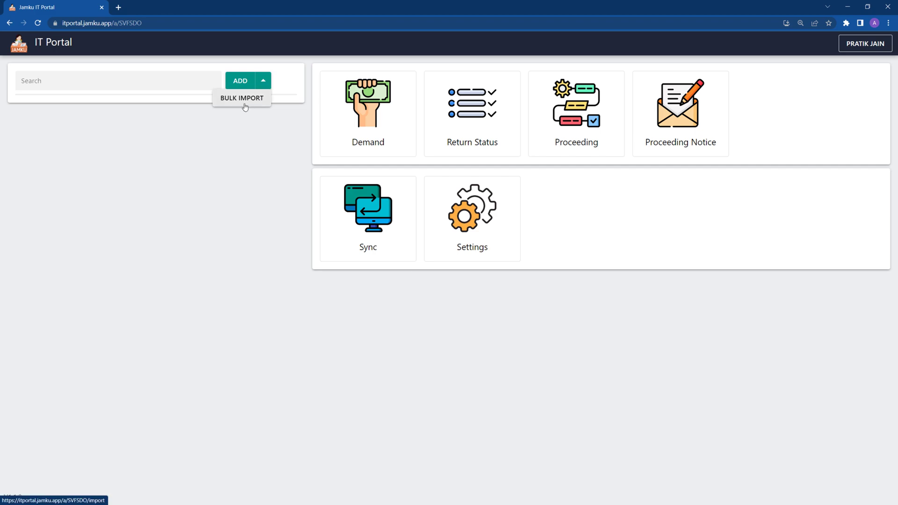
click(244, 103)
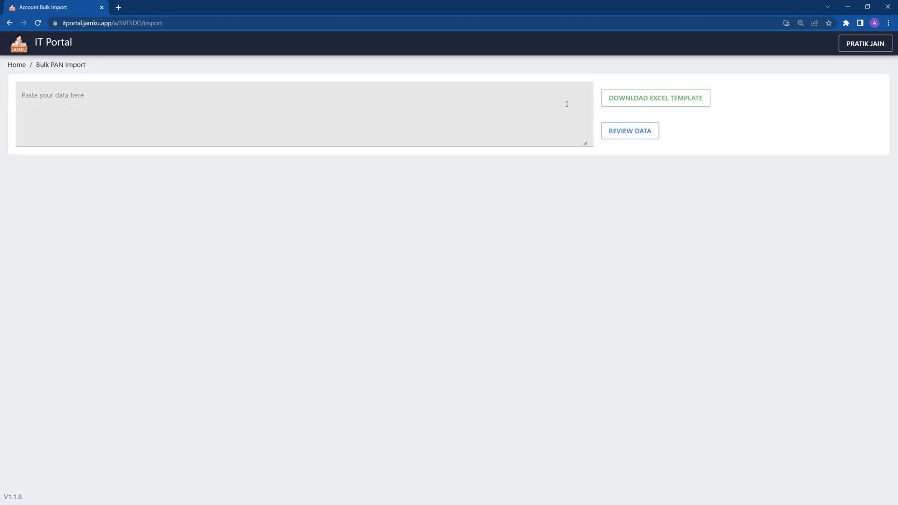
Download the Excel template for importing PANs and bring it up in Excel
click(627, 107)
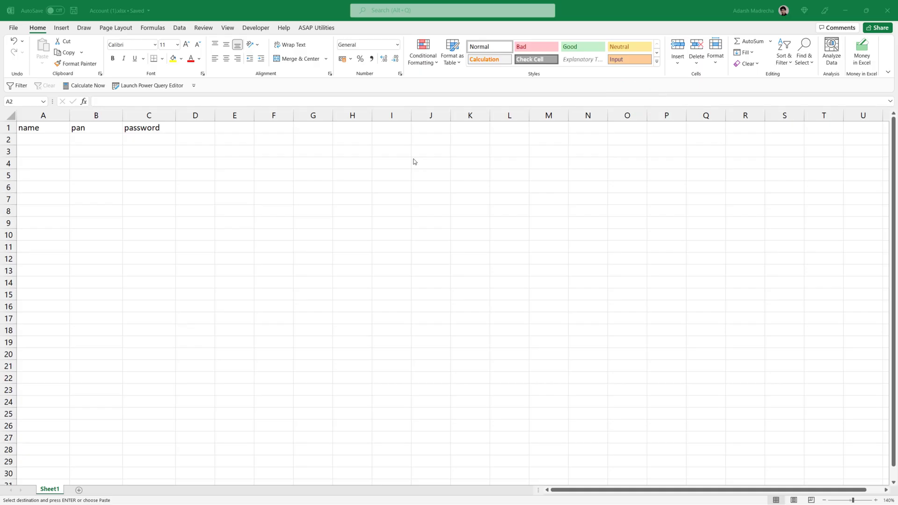
click(59, 141)
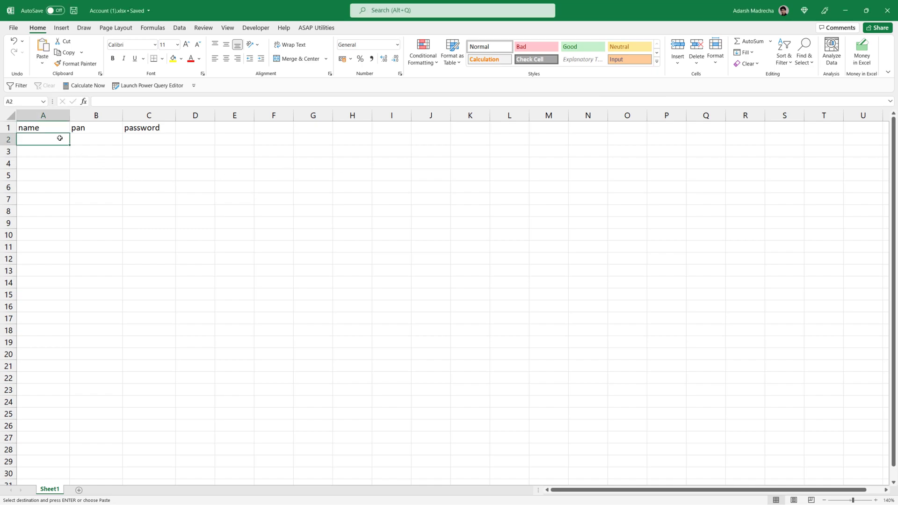
drag(60, 136, 146, 195)
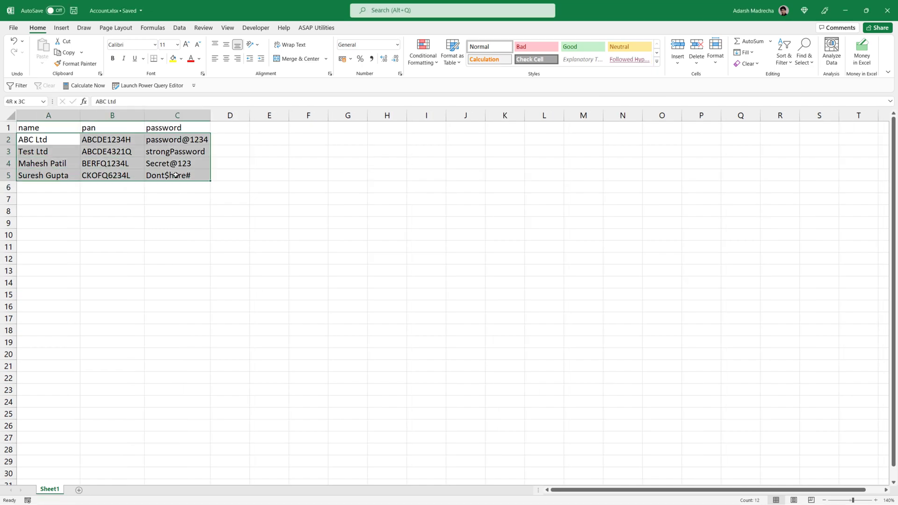
click(233, 173)
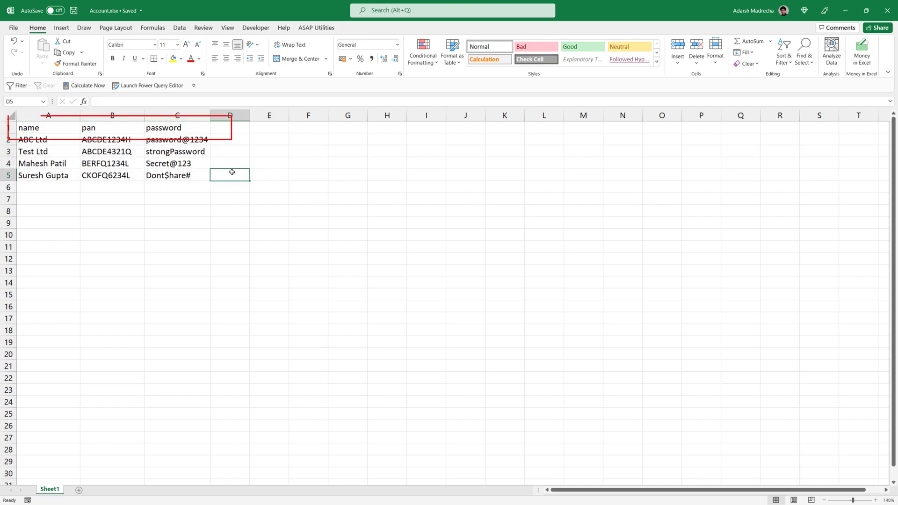
Copy the header and four account rows (A1:C5) and paste them into the import box
click(59, 129)
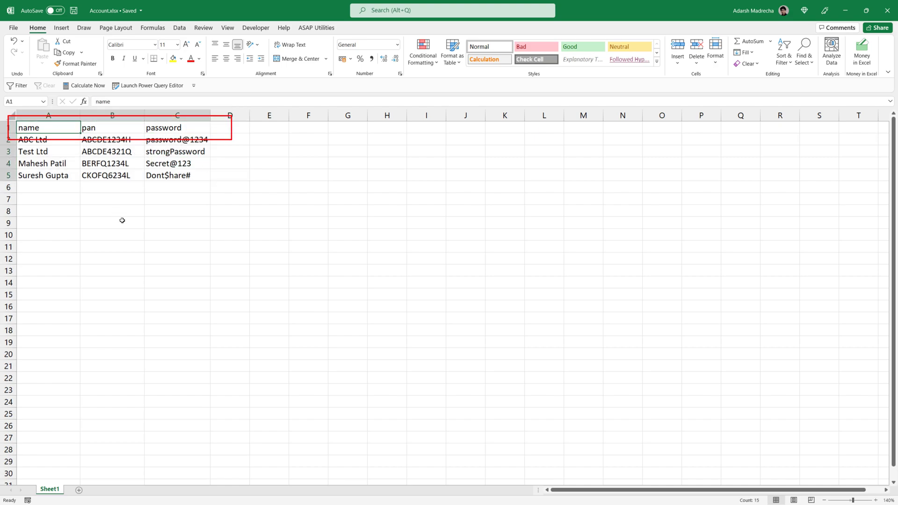
key(ctrl+a)
key(ctrl+c)
key(alt+Tab)
key(ctrl+v)
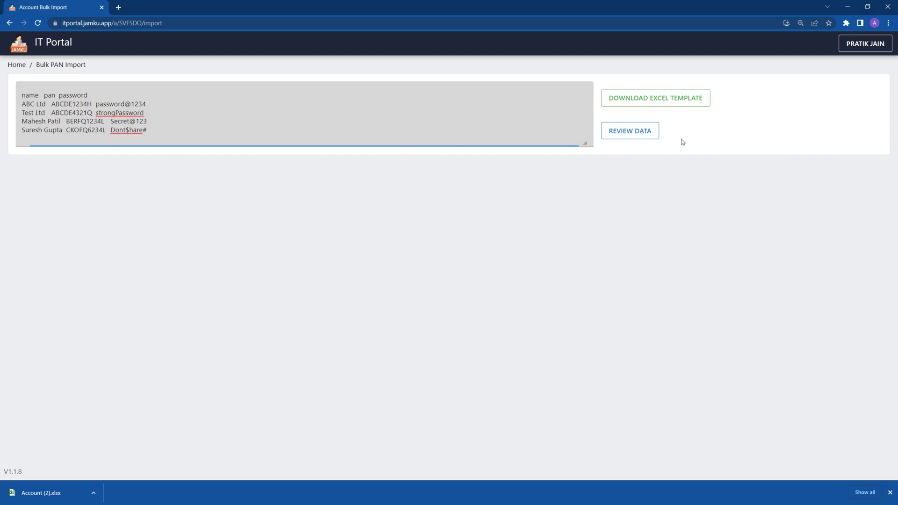
Review the four pasted accounts, import them, and return to the Home page
click(648, 137)
click(647, 138)
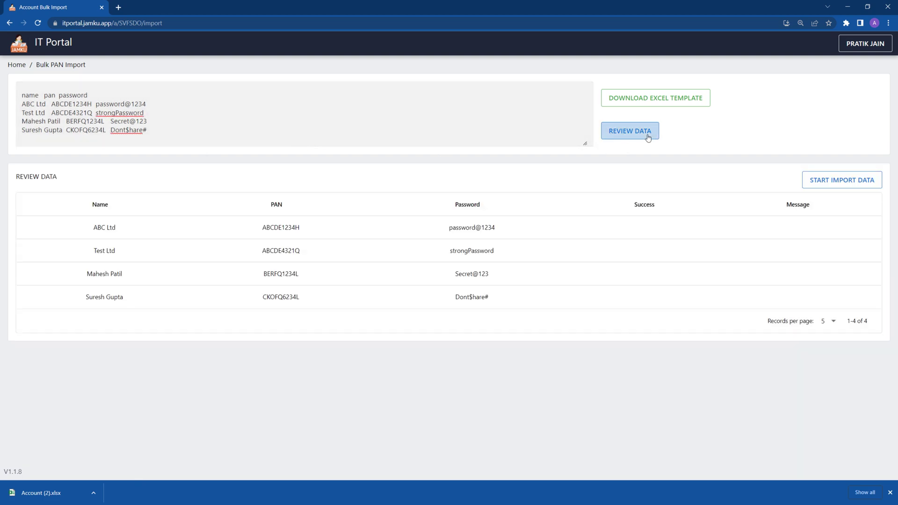
click(813, 185)
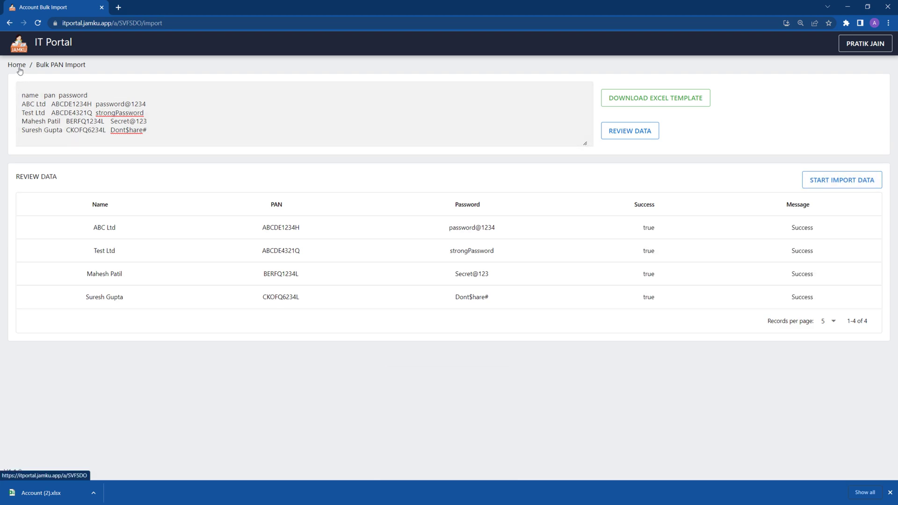
click(20, 71)
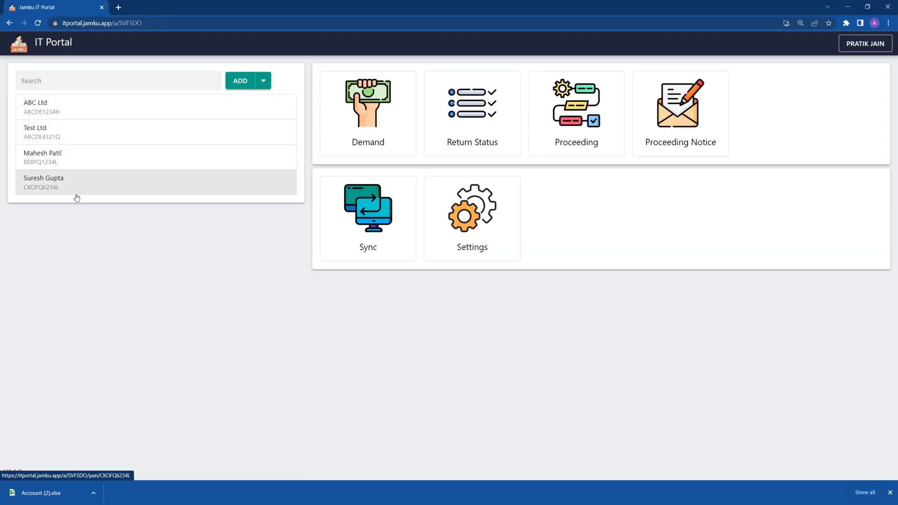
Check the licence's 397 remaining PANs in Settings, then go back to the dashboard
click(501, 221)
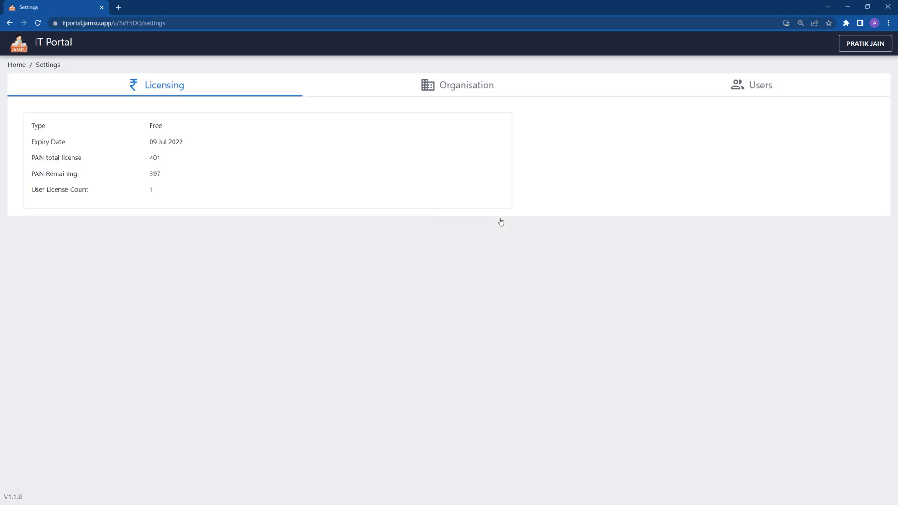
drag(149, 174, 162, 176)
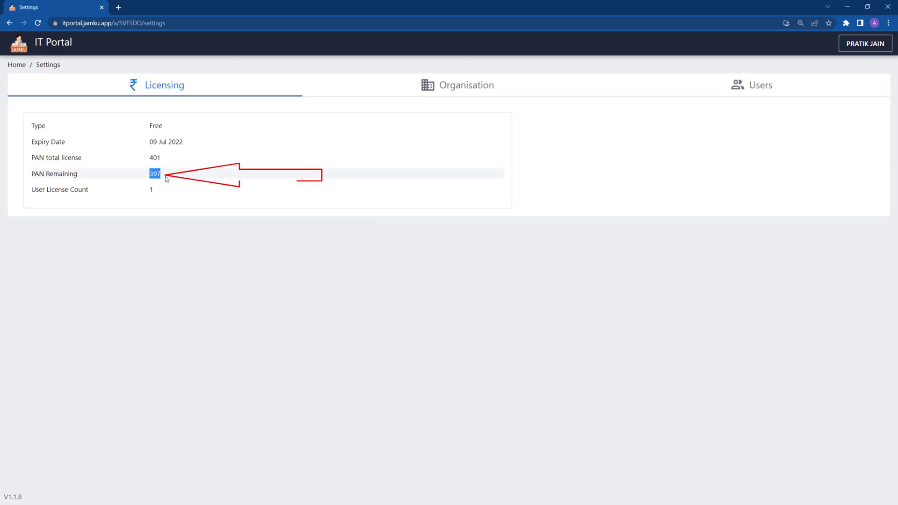
click(167, 178)
click(17, 66)
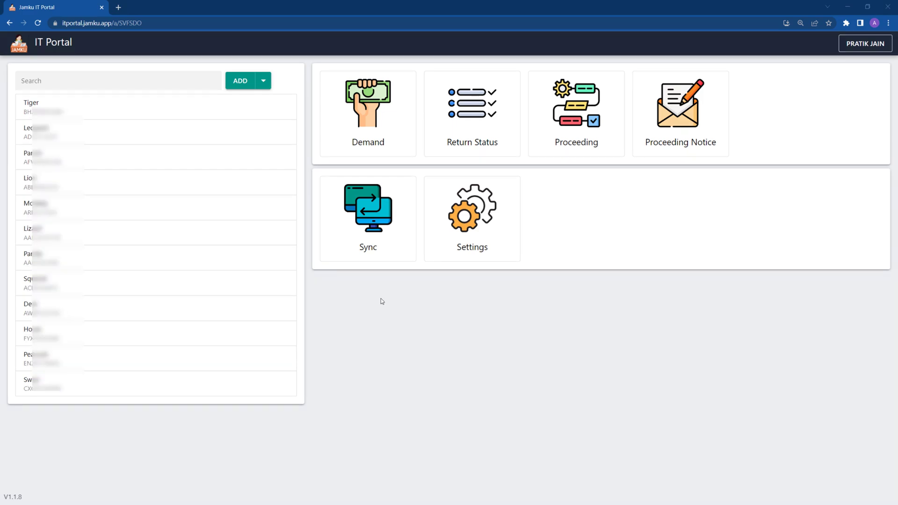
Run Sync Data on the Sync page for all 12 PANs to fetch fresh data
click(371, 233)
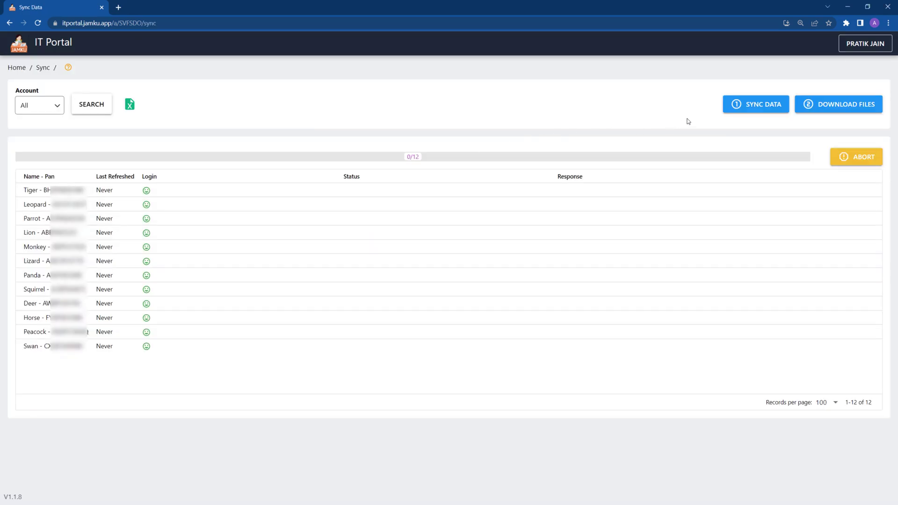
click(733, 111)
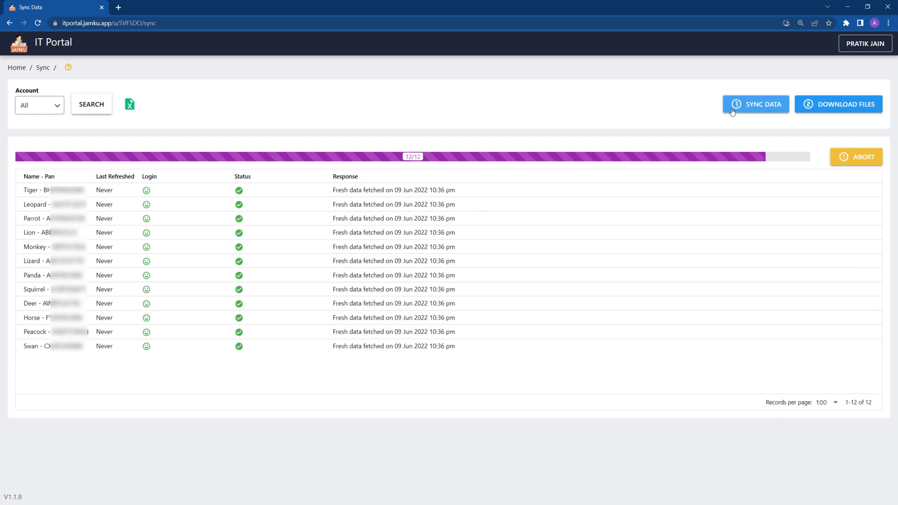
Download files for all PANs, then filter the demand list by section 154 and clear it
click(815, 111)
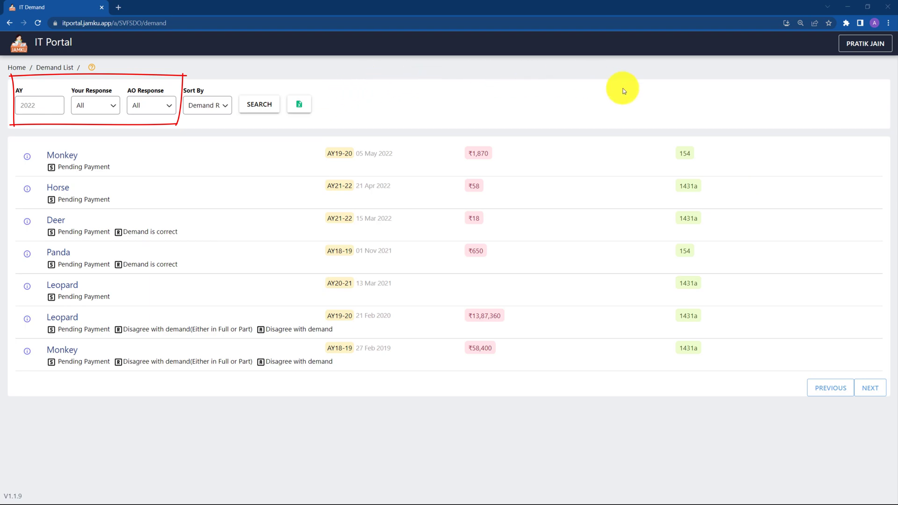
click(685, 154)
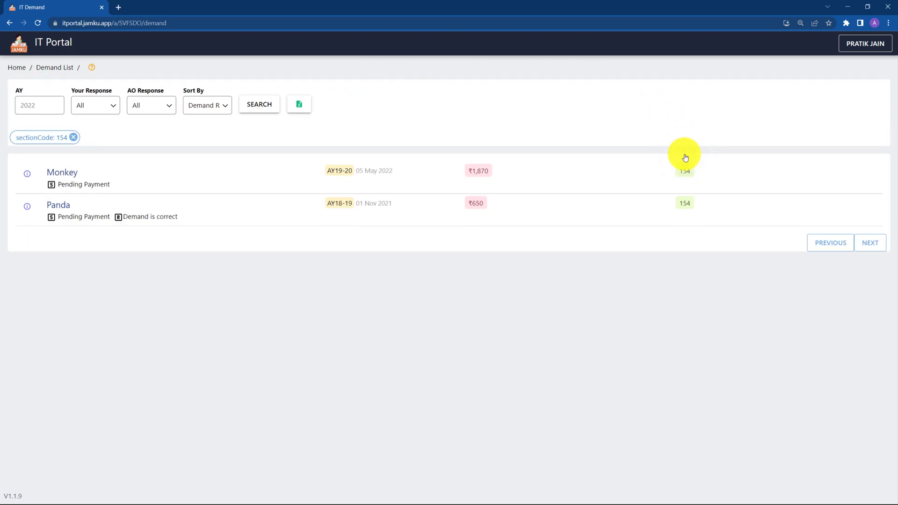
click(74, 137)
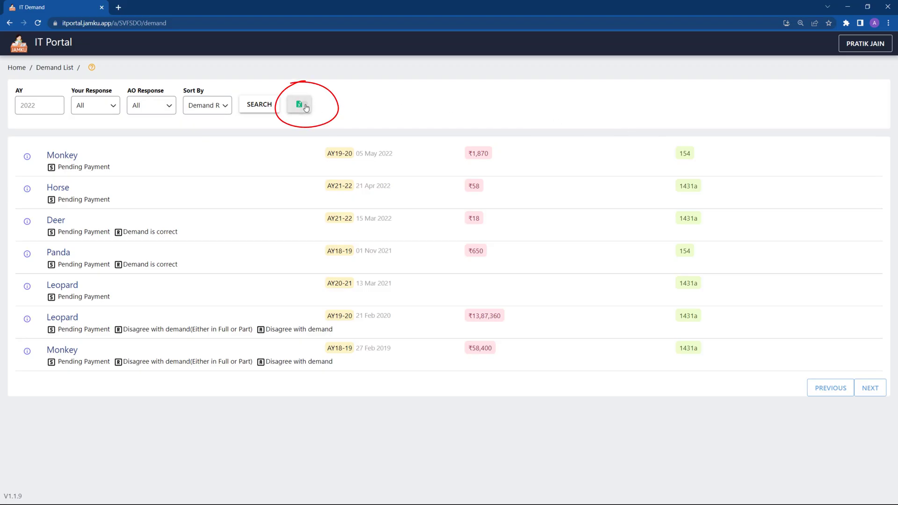
Export the demand list to demand (2).csv and view Deer's outstanding demand details
click(305, 106)
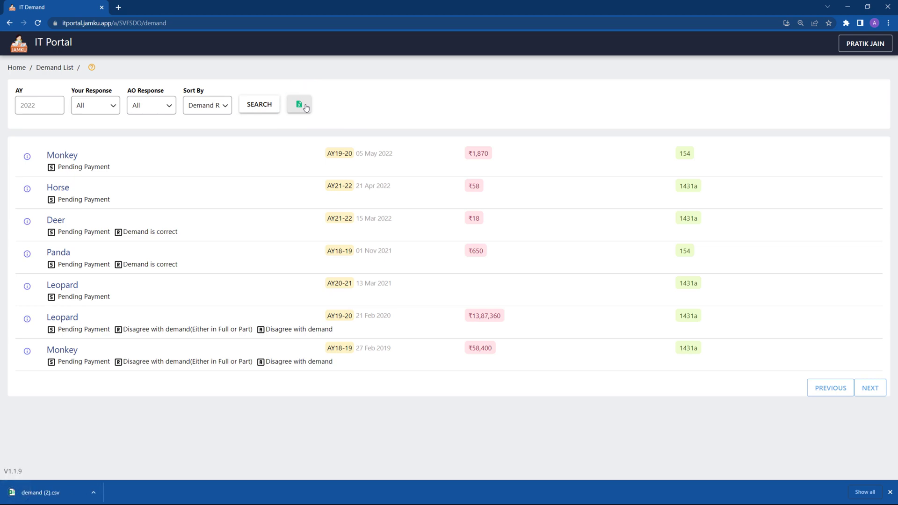
click(28, 222)
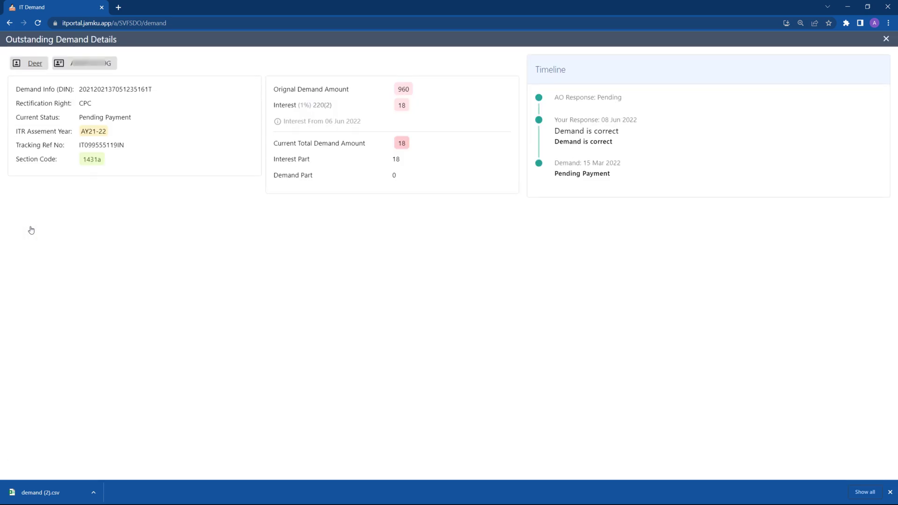
key(Escape)
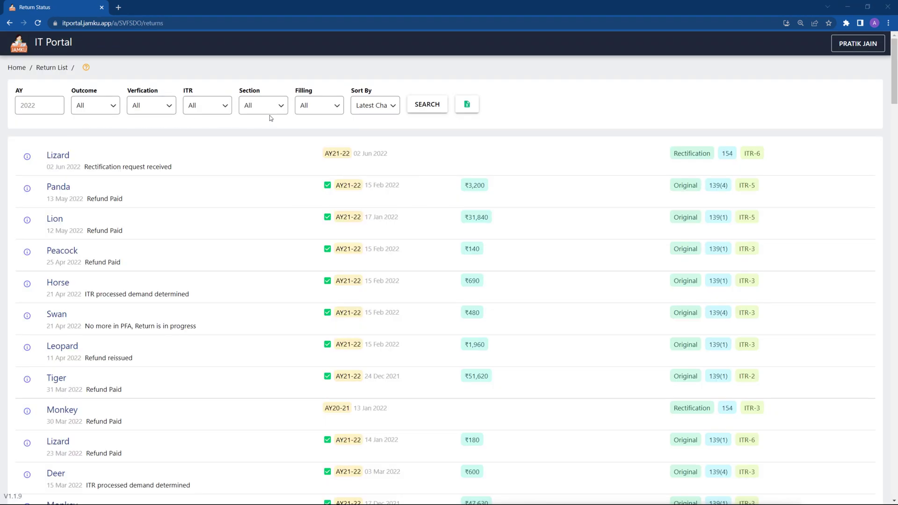
Filter returns by Refund Paid, then by ITR processed demand determined, clearing each filter
click(373, 110)
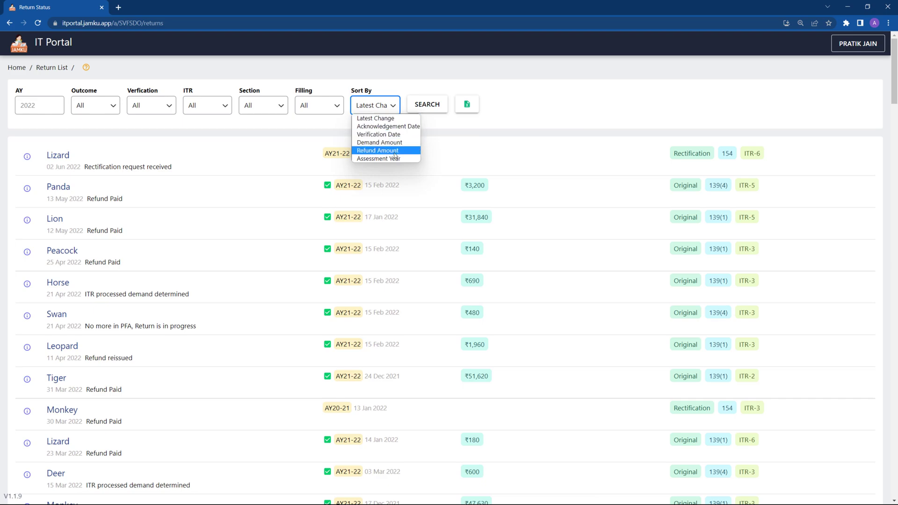
click(110, 198)
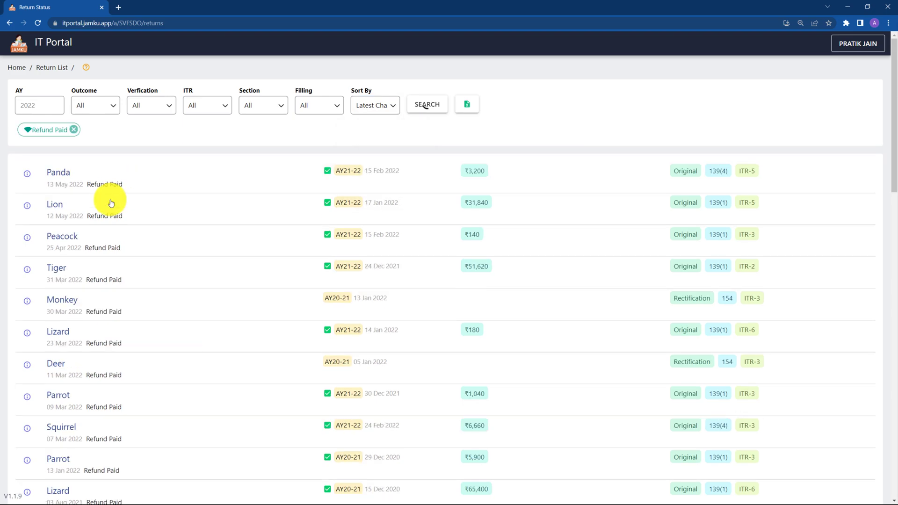
click(74, 130)
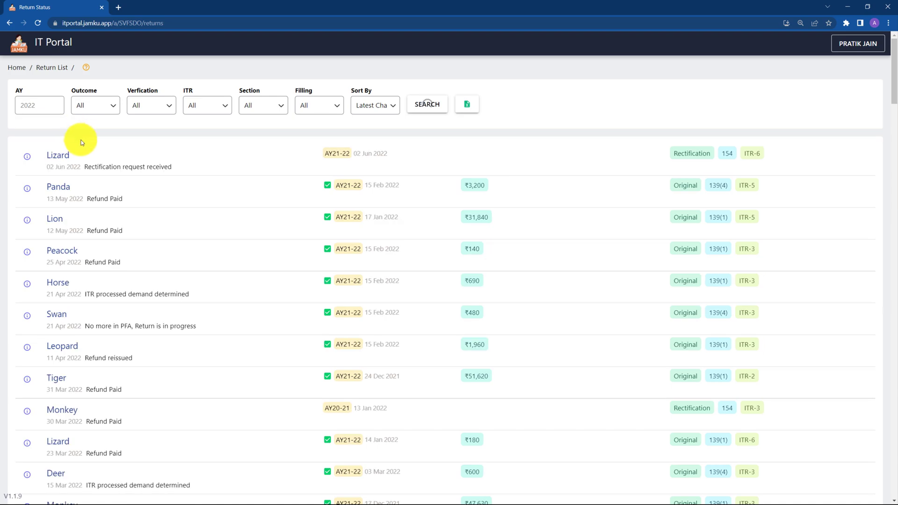
click(124, 296)
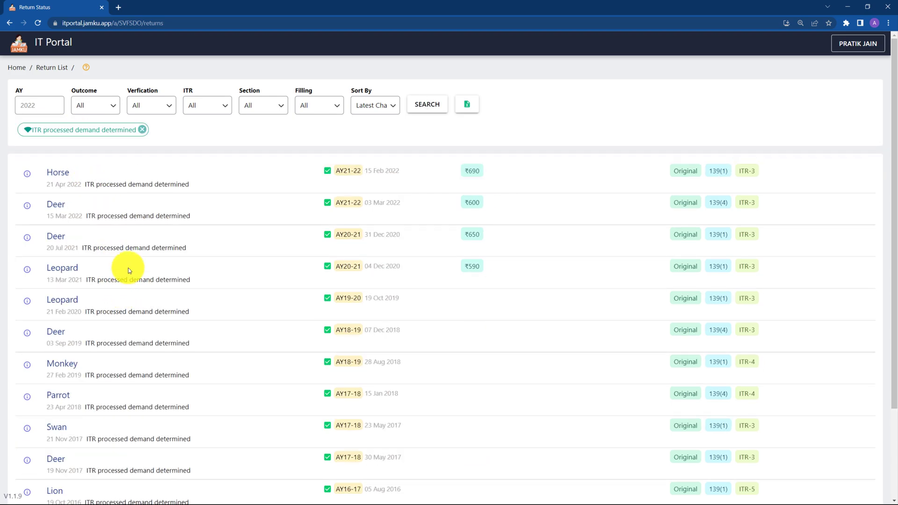
click(141, 130)
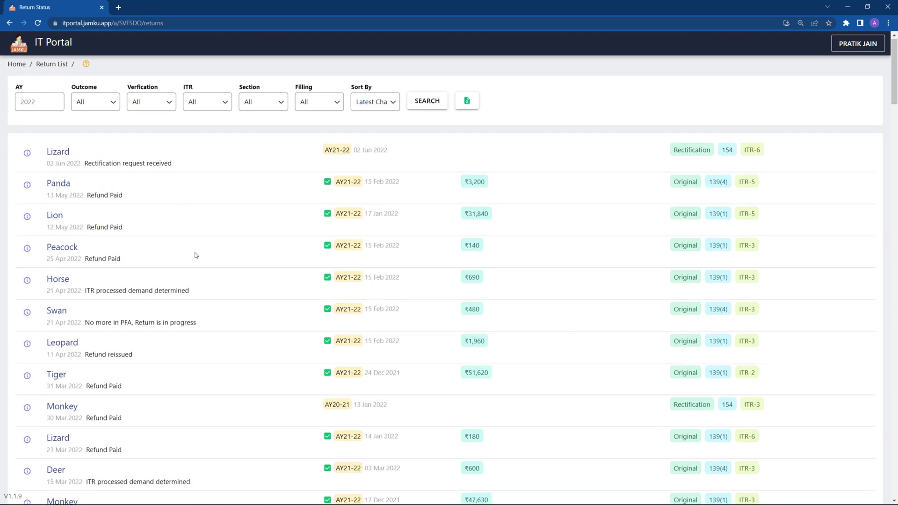
View the status timeline of Lizard's return and close it
scroll(195, 254, down, 2)
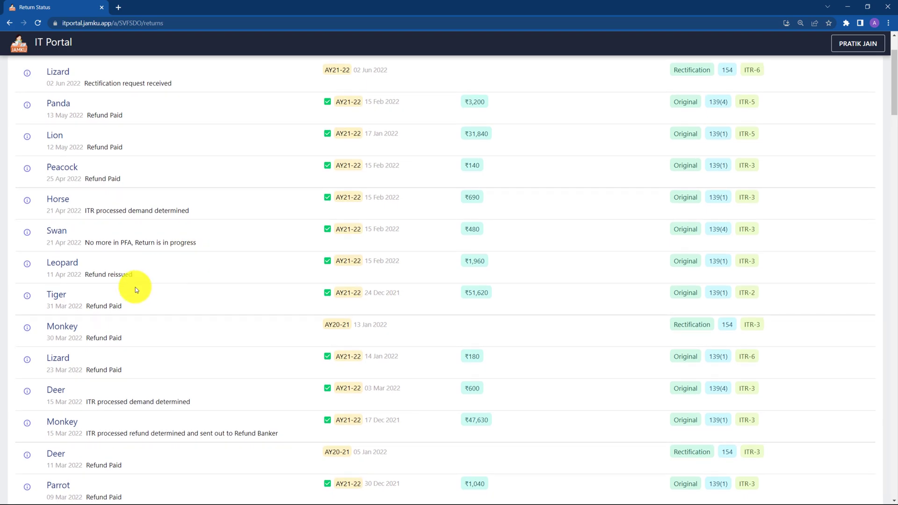
click(27, 361)
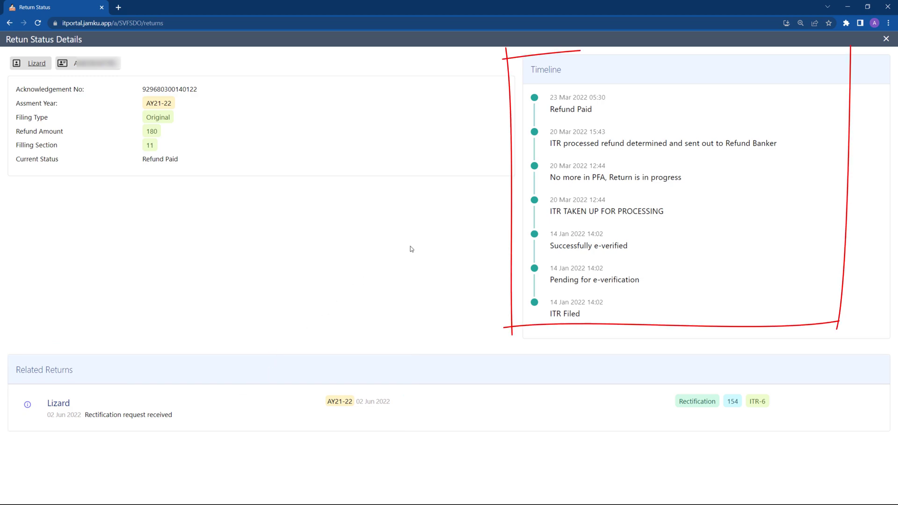
key(Escape)
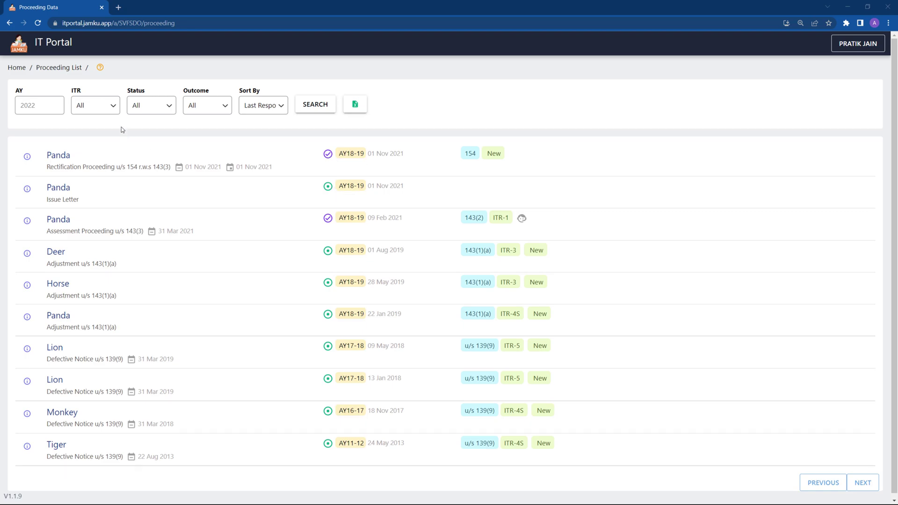
Filter proceedings by notice 143(1)(a), then by Adjustment u/s 143(1)(a), clearing each filter
click(463, 253)
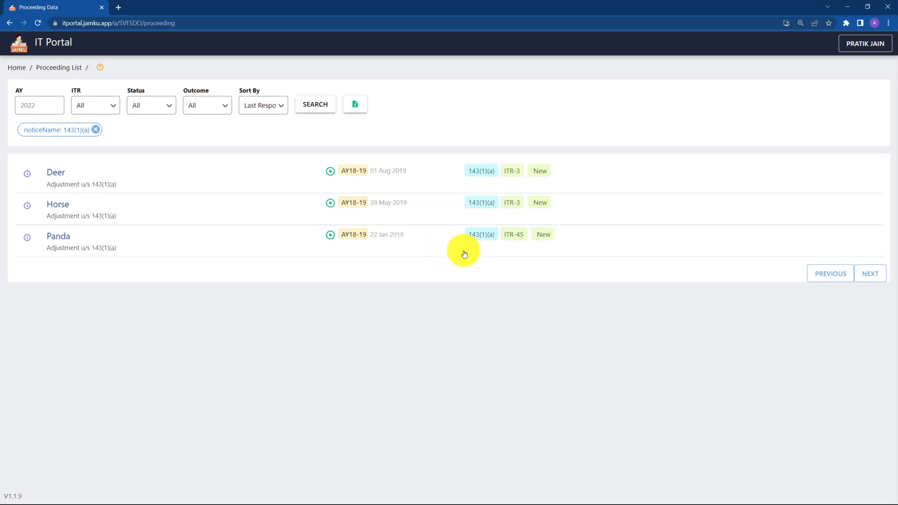
click(96, 134)
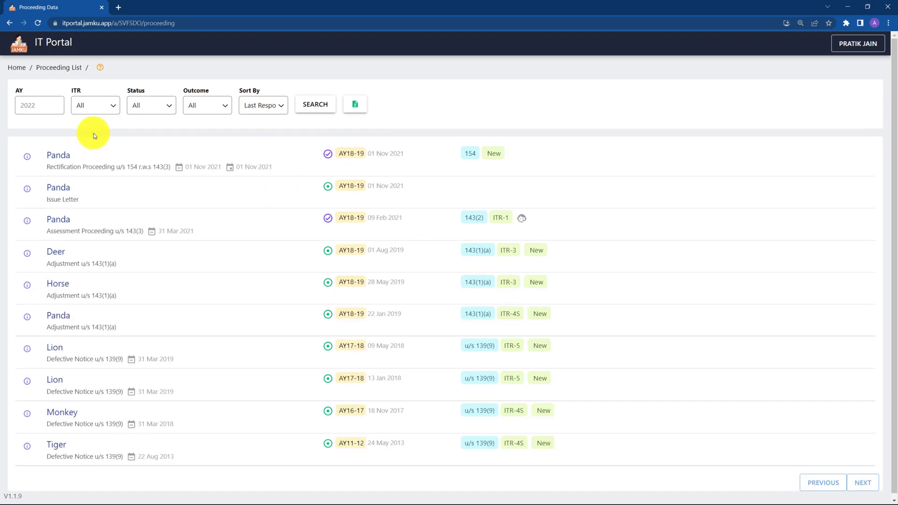
click(96, 262)
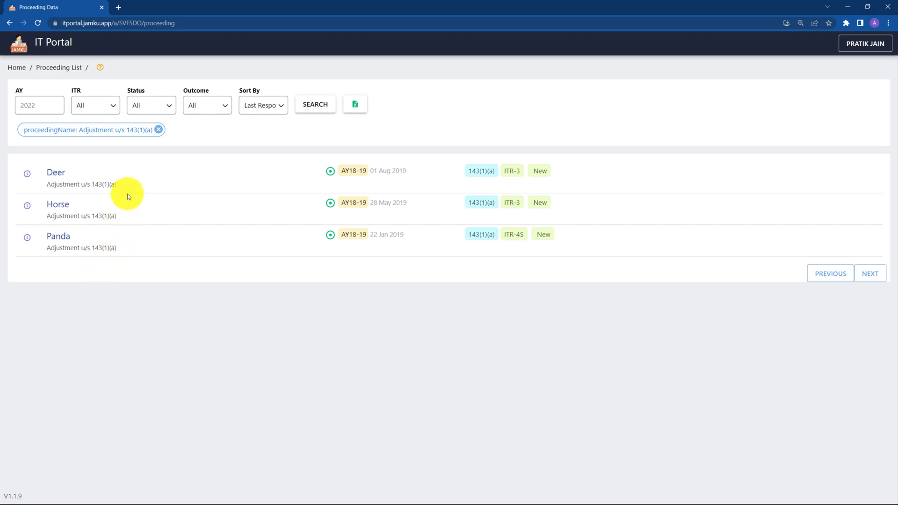
click(159, 130)
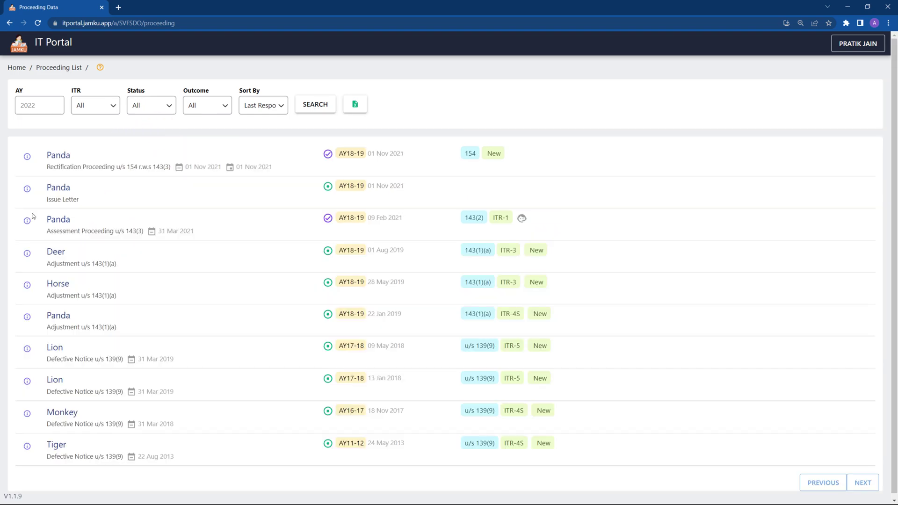
View the second notice PDF of Panda's Assessment Proceeding u/s 143(3), then close it
click(28, 225)
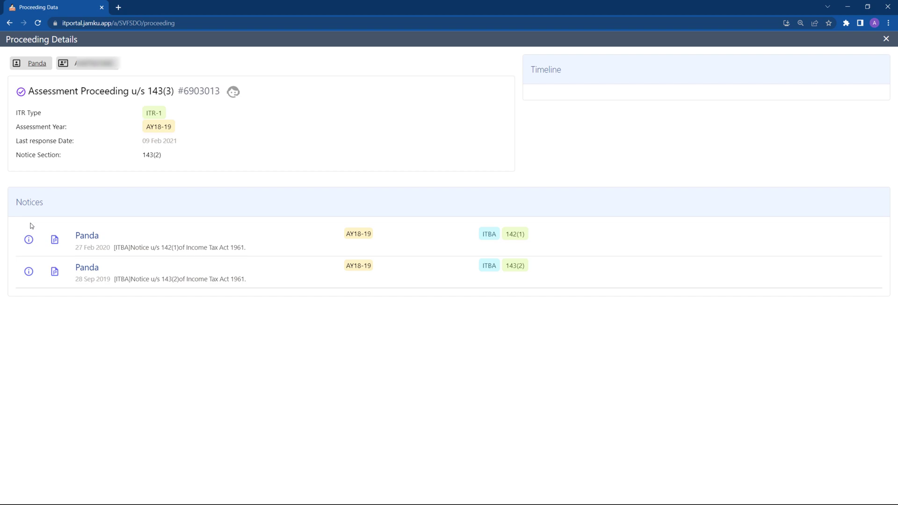
click(52, 274)
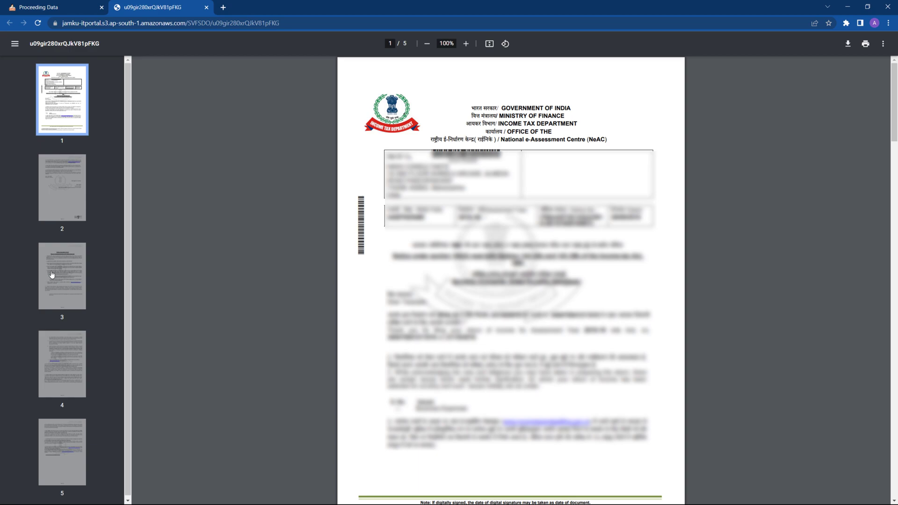
click(206, 7)
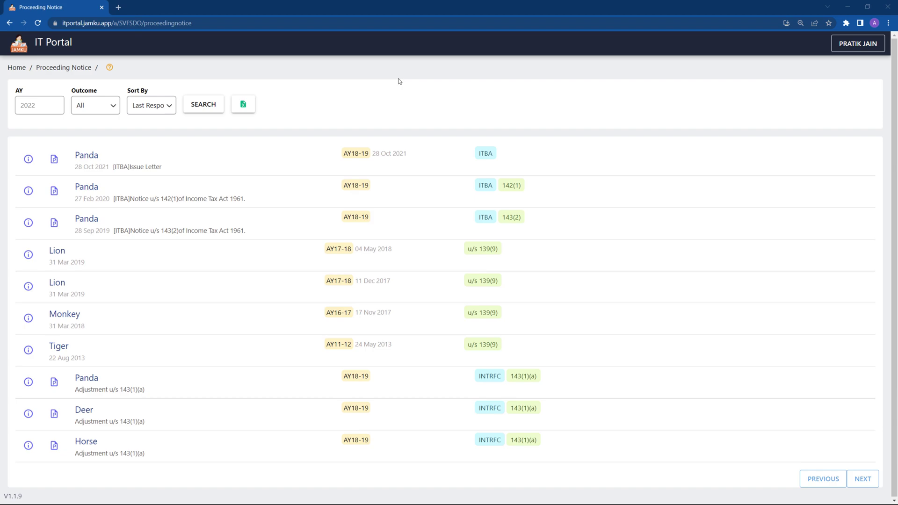
Filter notices to Panda, view the AY18-19 Issue Letter's PDF, then close the notice details
click(89, 157)
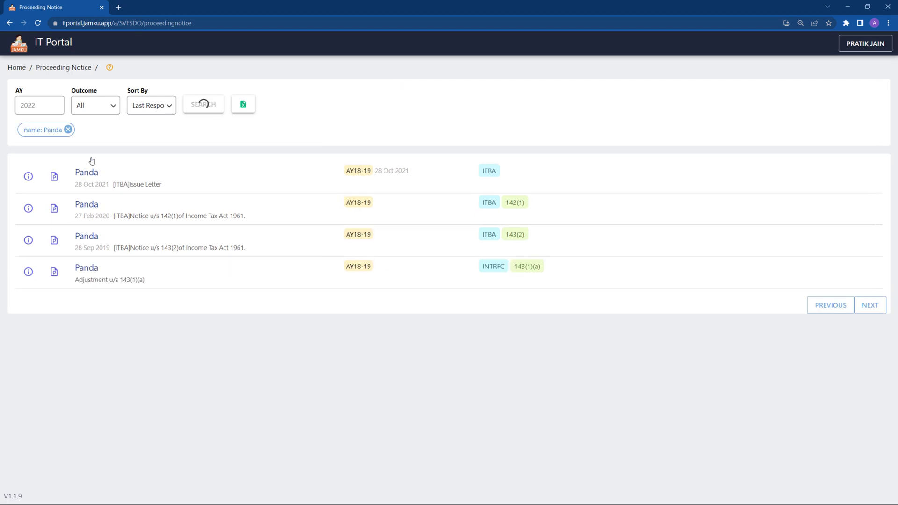
click(28, 178)
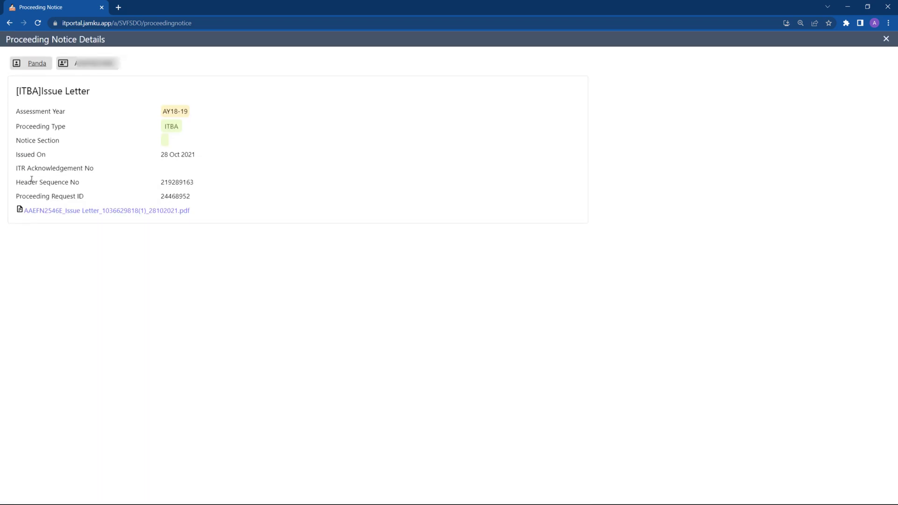
click(56, 210)
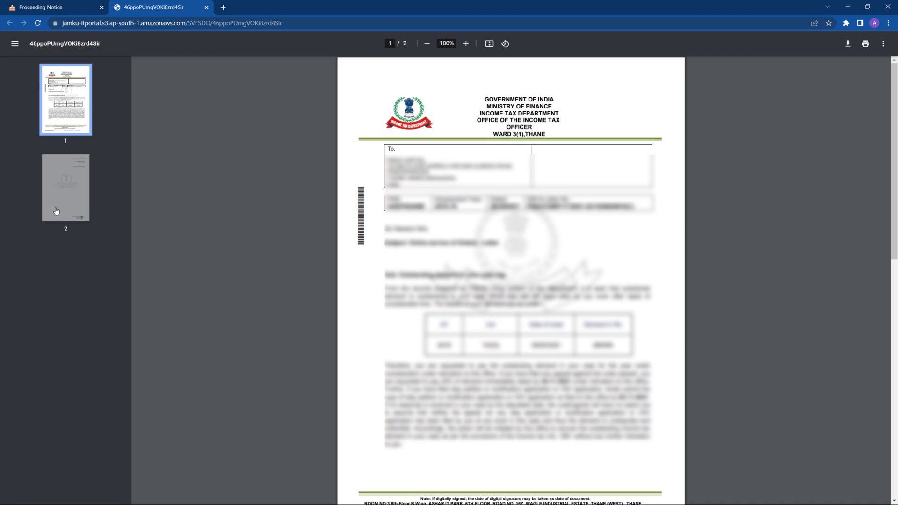
key(ctrl+w)
key(alt+Left)
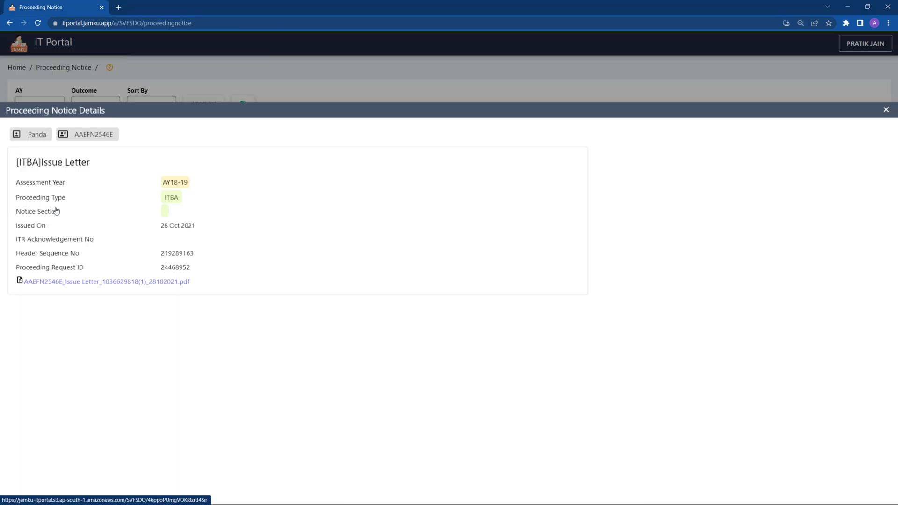